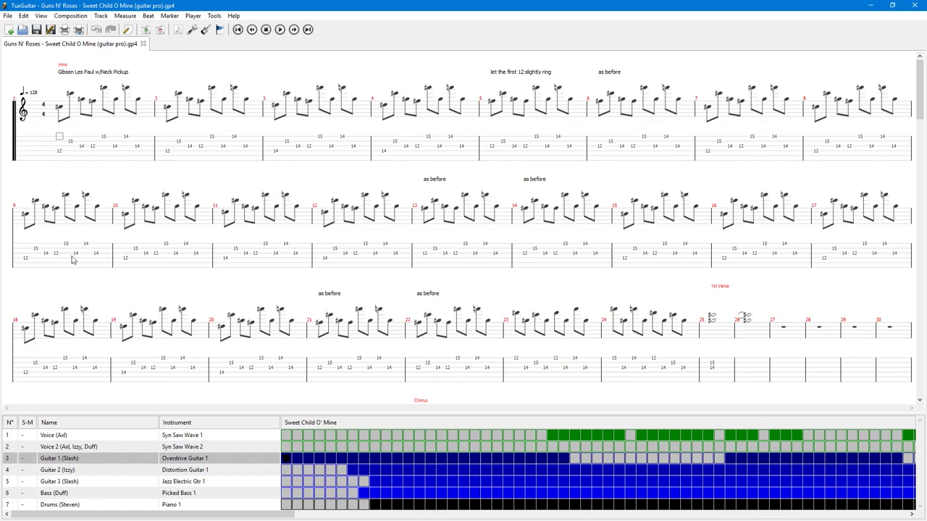
# Step: Check the Guitar 2 (Izzy) part, then confirm Guitar 1 (Slash)'s new tuning with notes transposed
pyautogui.click(352, 471)
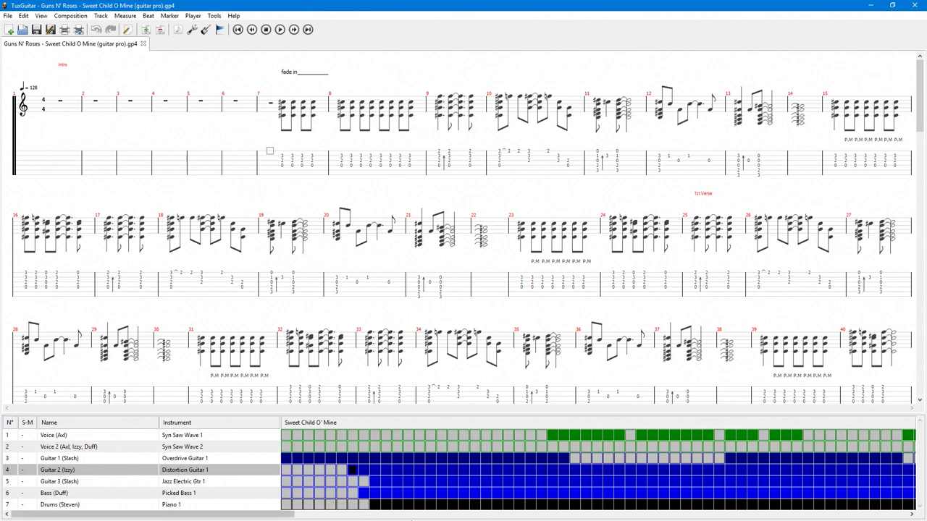
pyautogui.moveTo(283, 515); pyautogui.dragTo(396, 517)
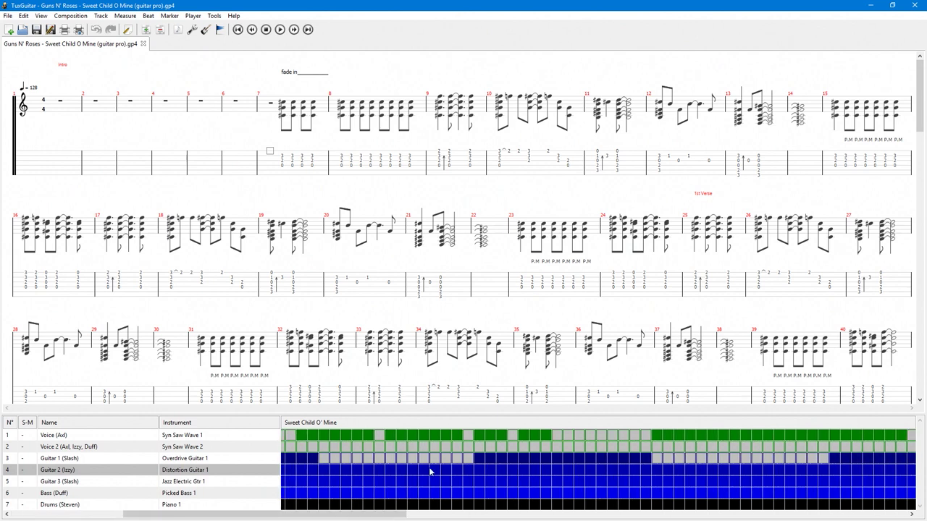
pyautogui.click(477, 461)
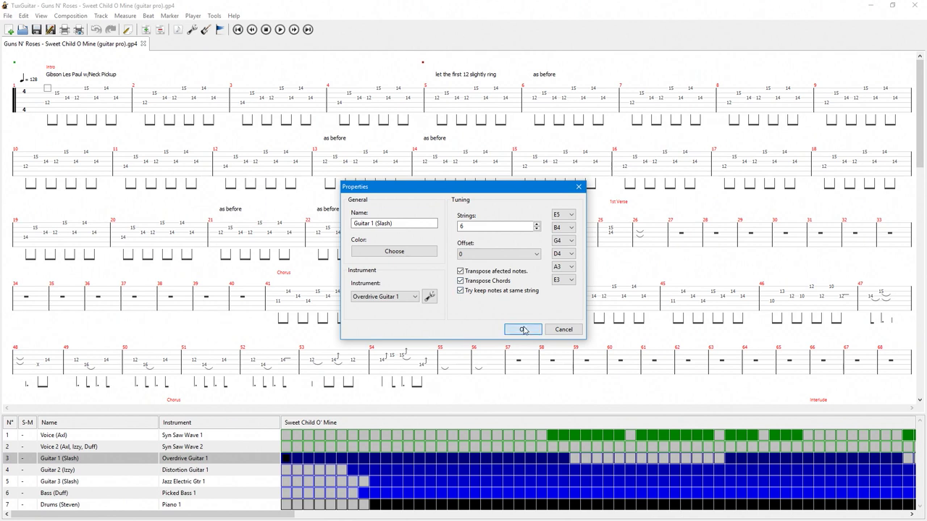
pyautogui.click(522, 330)
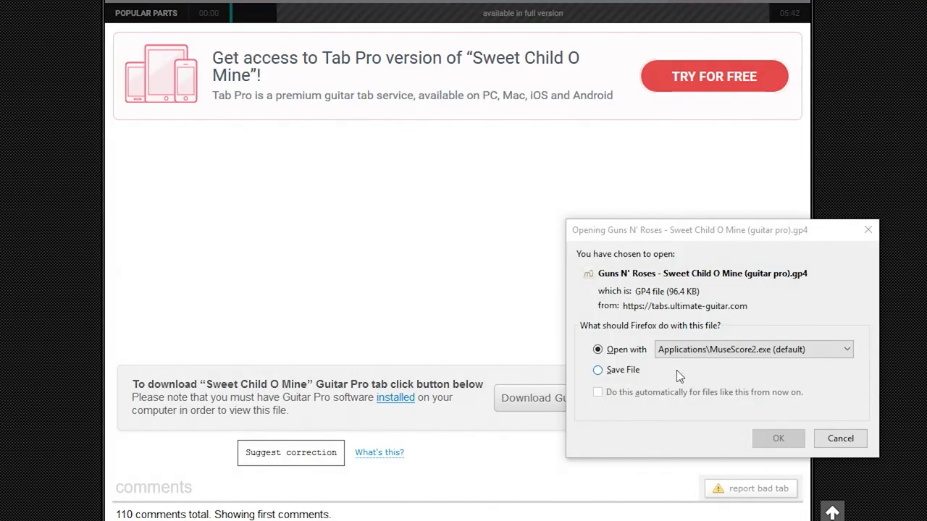
# Step: Save the Sweet Child O Mine Guitar Pro tab download to disk
pyautogui.click(753, 349)
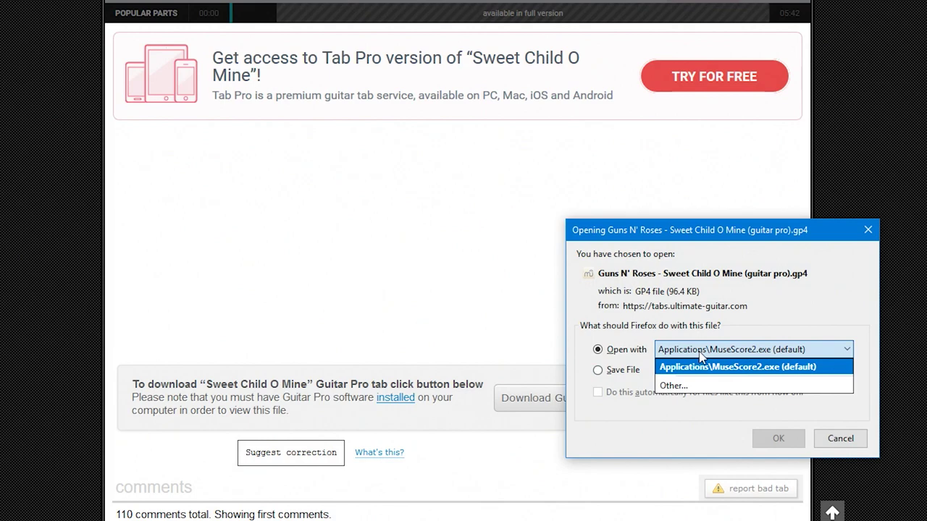
pyautogui.click(606, 370)
pyautogui.click(773, 438)
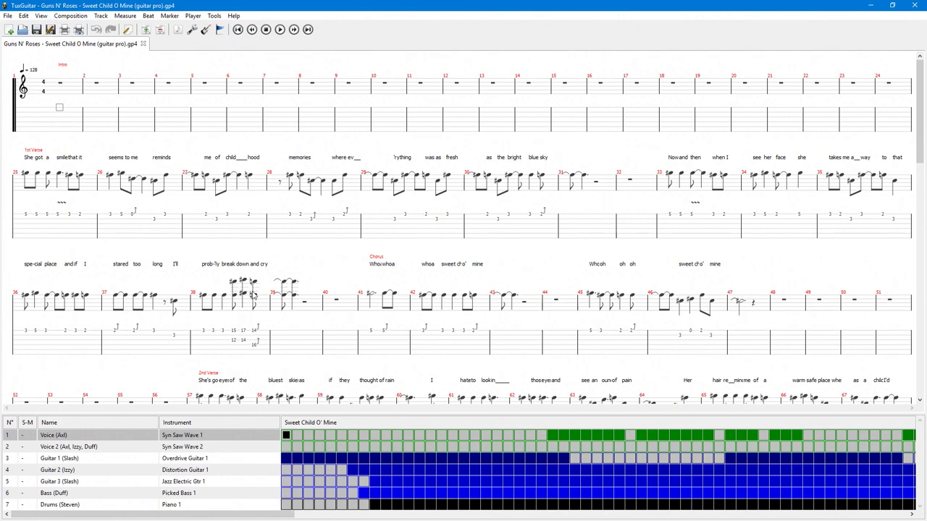
# Step: Compare the Guitar 2 (Izzy) tab, then return to Guitar 1 (Slash) at measure 1
pyautogui.click(59, 459)
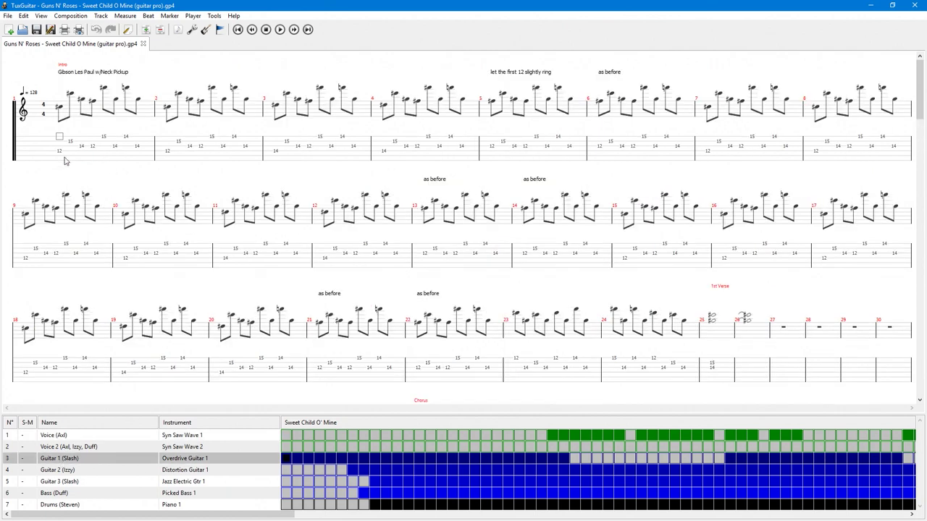
pyautogui.click(351, 473)
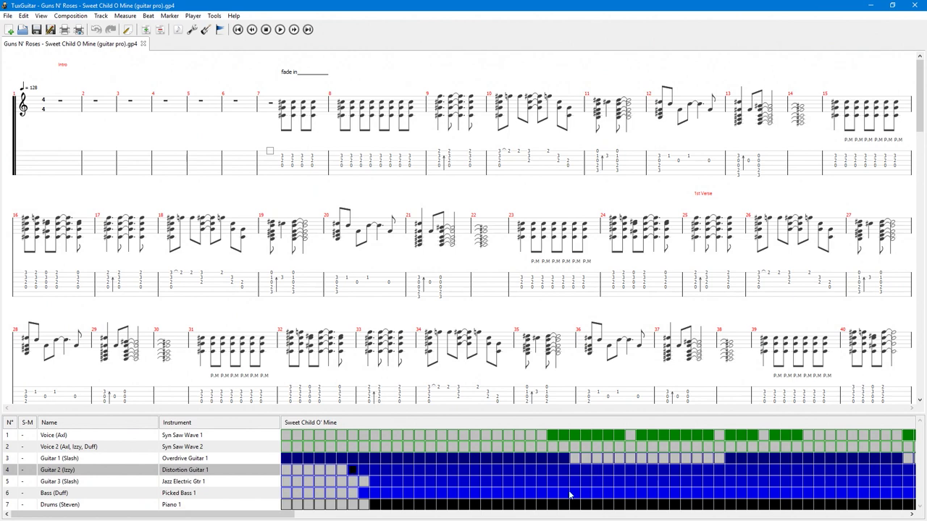
pyautogui.moveTo(284, 516); pyautogui.dragTo(396, 516)
pyautogui.click(477, 461)
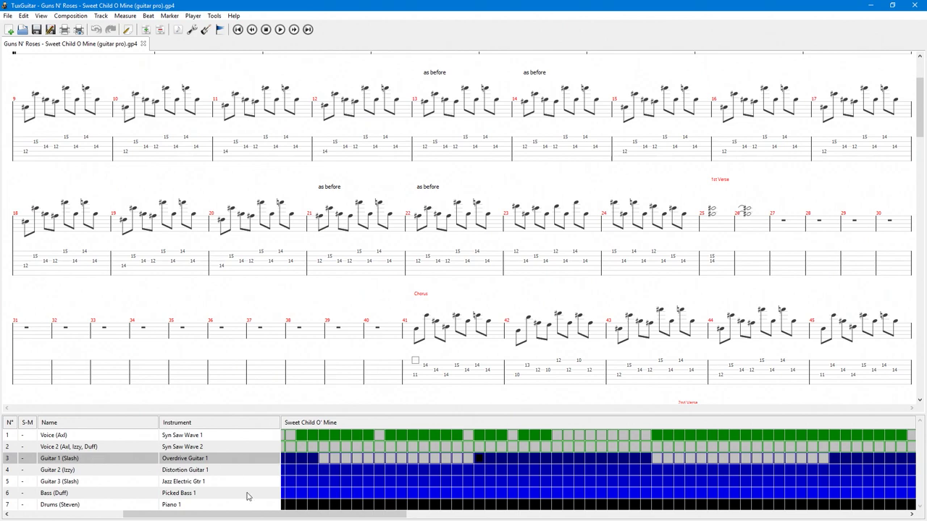
pyautogui.moveTo(265, 512); pyautogui.dragTo(152, 512)
# Step: Select Guitar 1's first measure and untick Show Score for a tablature-only view
pyautogui.click(286, 458)
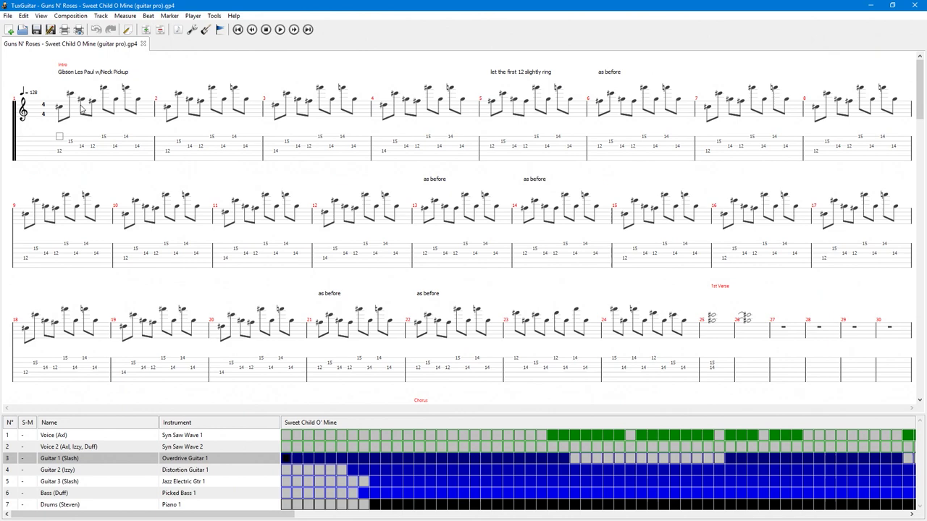
pyautogui.click(40, 16)
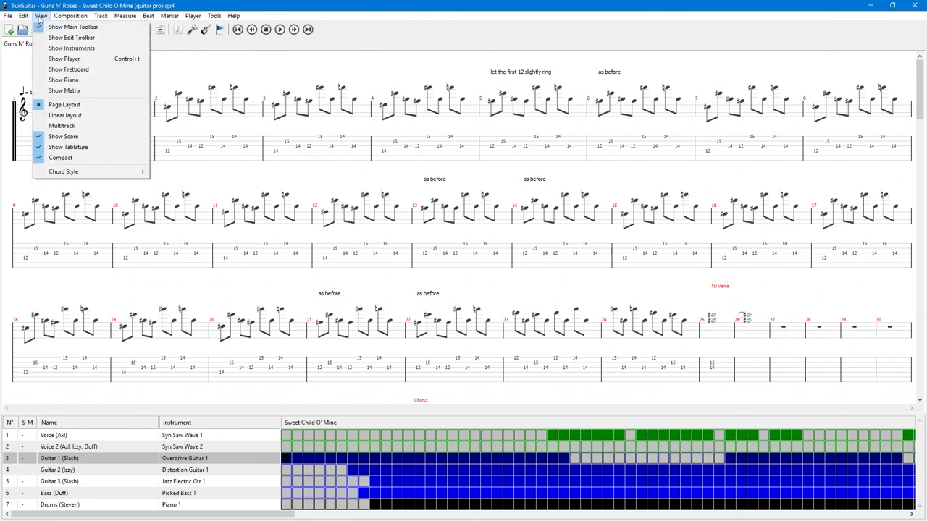
pyautogui.click(63, 137)
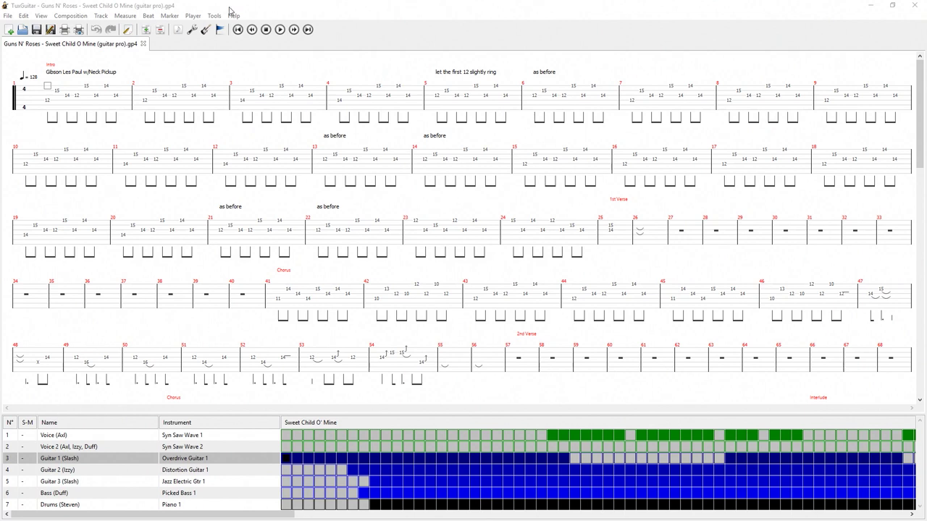
# Step: Switch Play Mode to Training Mode with a starting tempo of 40%
pyautogui.click(194, 15)
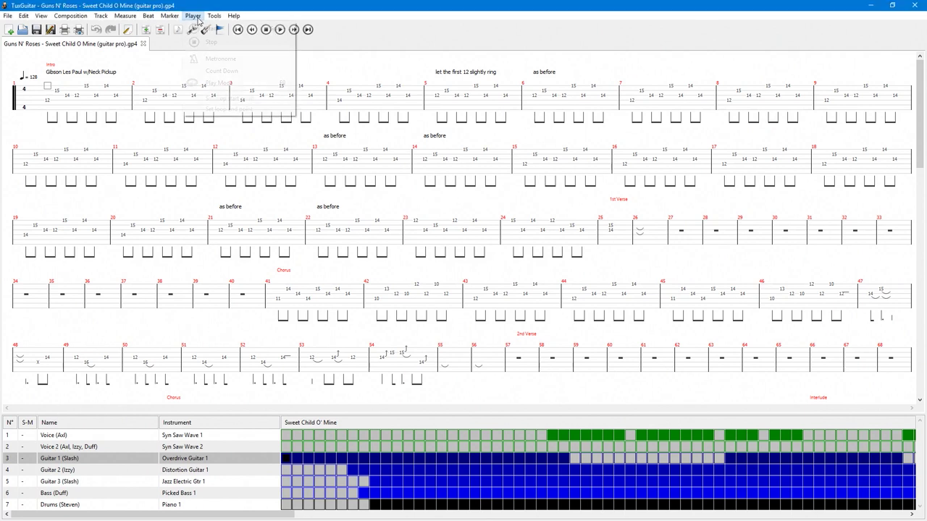
pyautogui.click(229, 84)
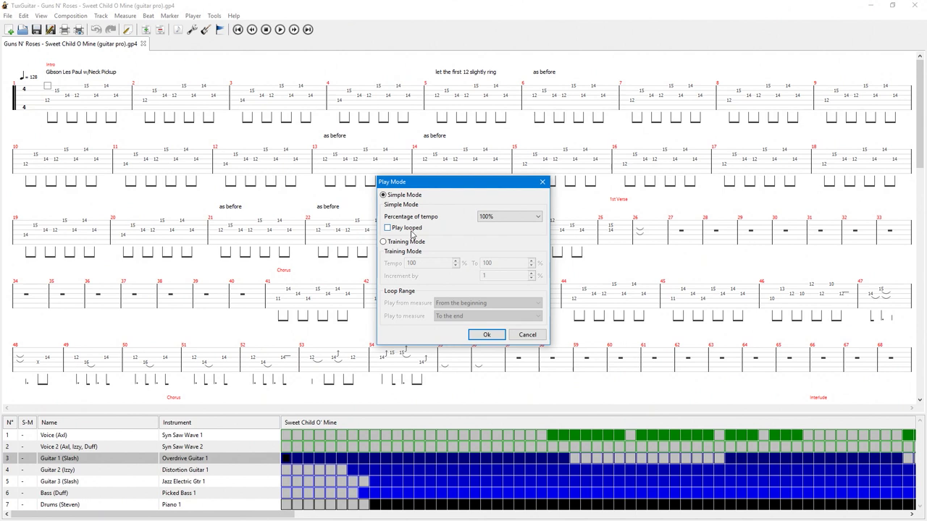
pyautogui.click(383, 242)
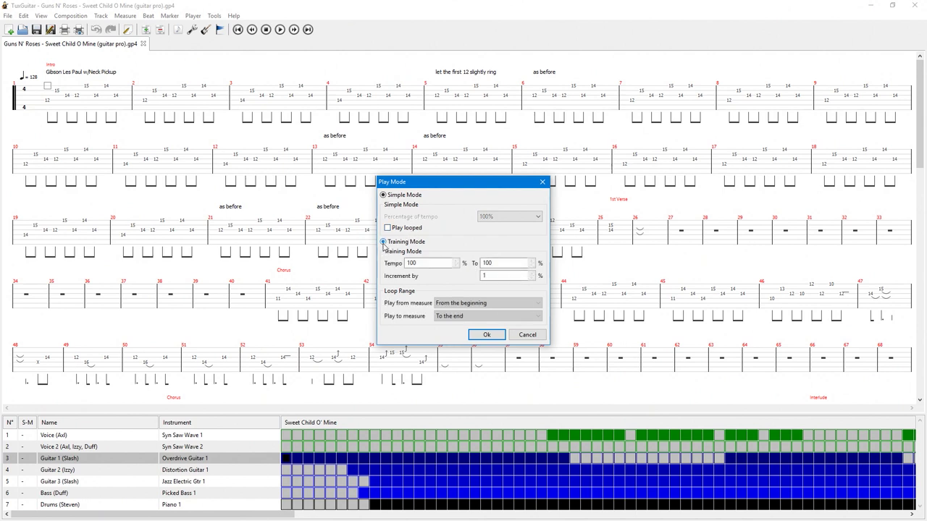
pyautogui.doubleClick(408, 264)
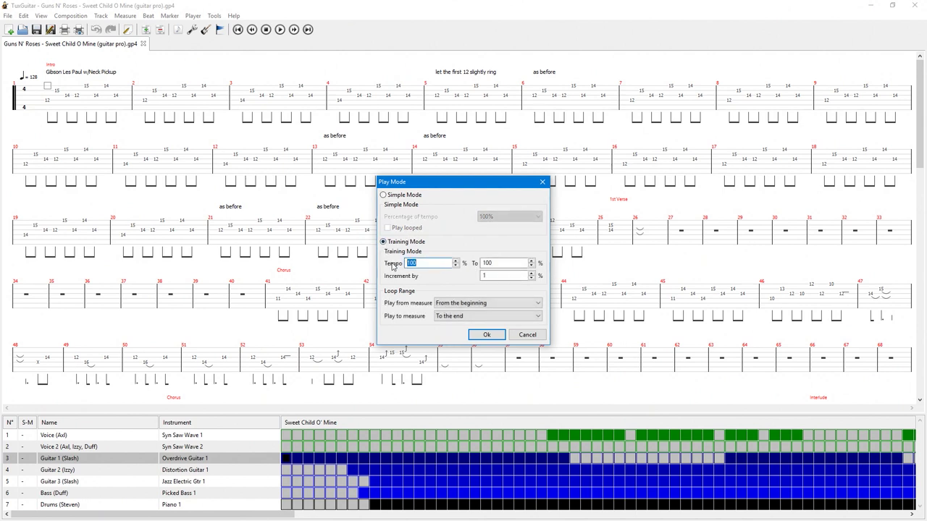
pyautogui.write('40')
# Step: Loop measures #1 (Intro) to #4, confirm, then briefly play and stop
pyautogui.click(456, 304)
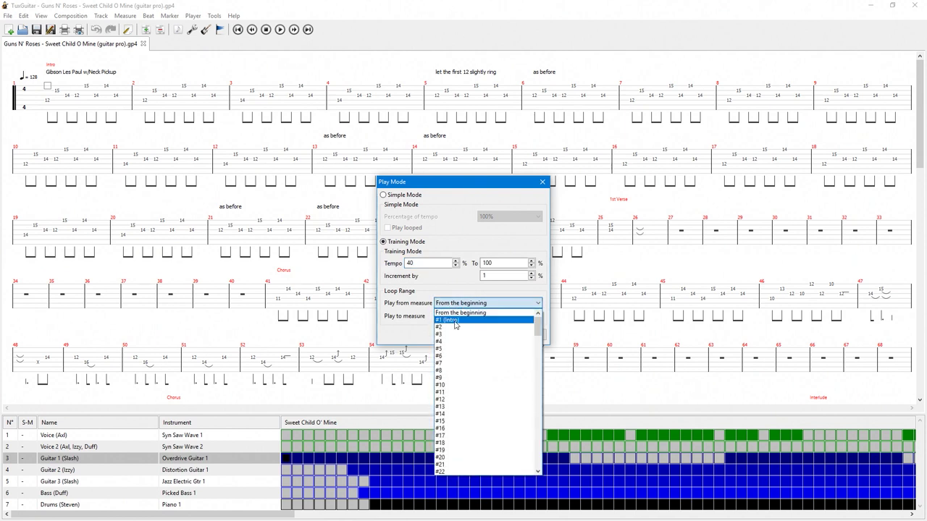
pyautogui.click(456, 320)
pyautogui.click(456, 316)
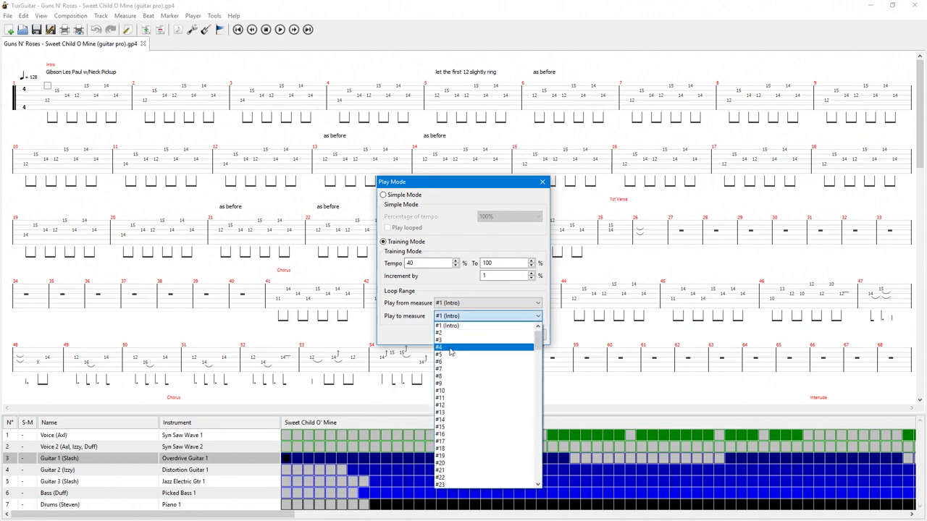
pyautogui.click(453, 347)
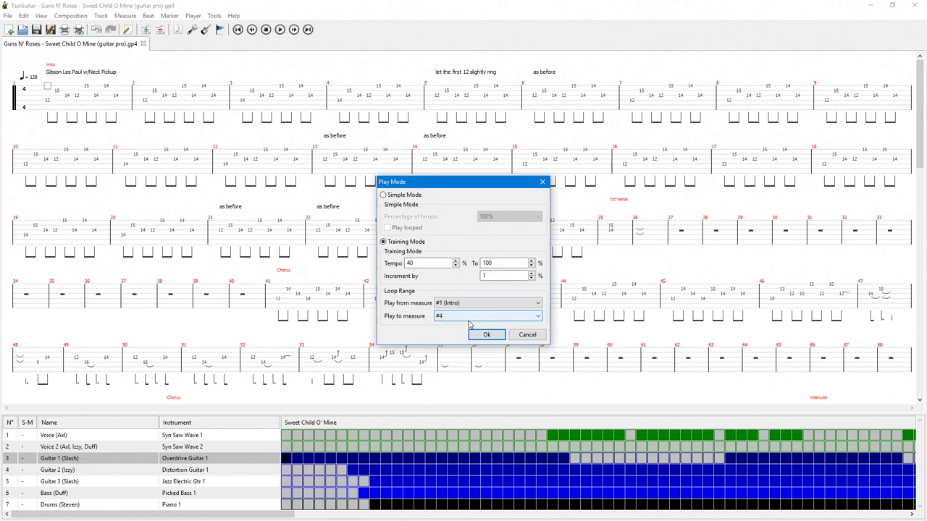
pyautogui.click(484, 335)
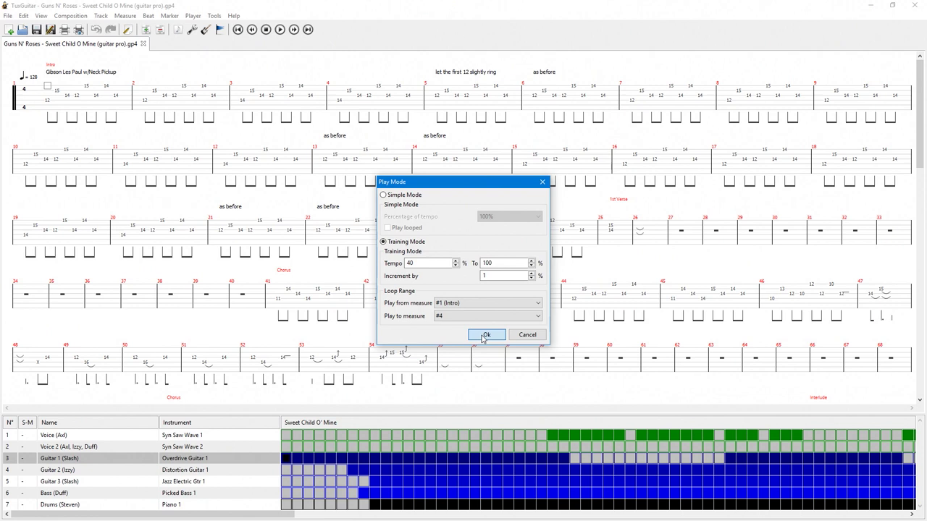
pyautogui.click(280, 30)
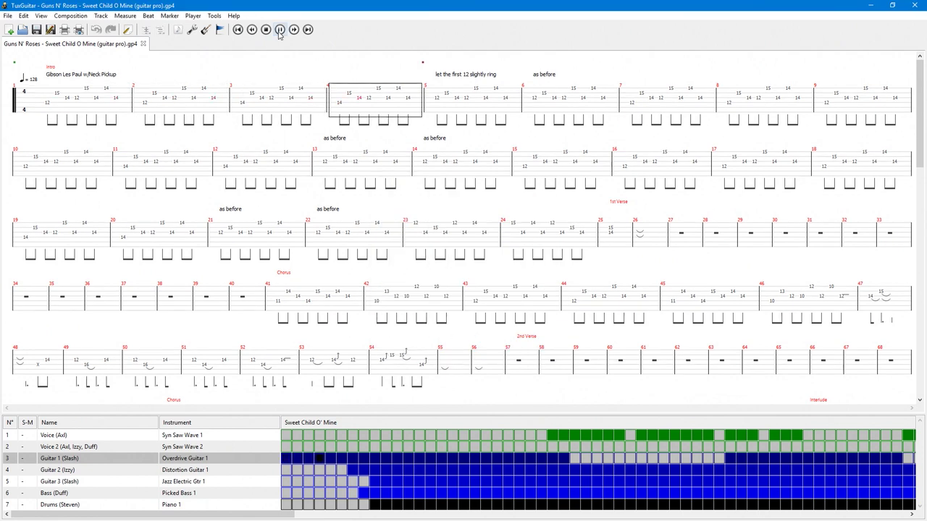
pyautogui.click(279, 30)
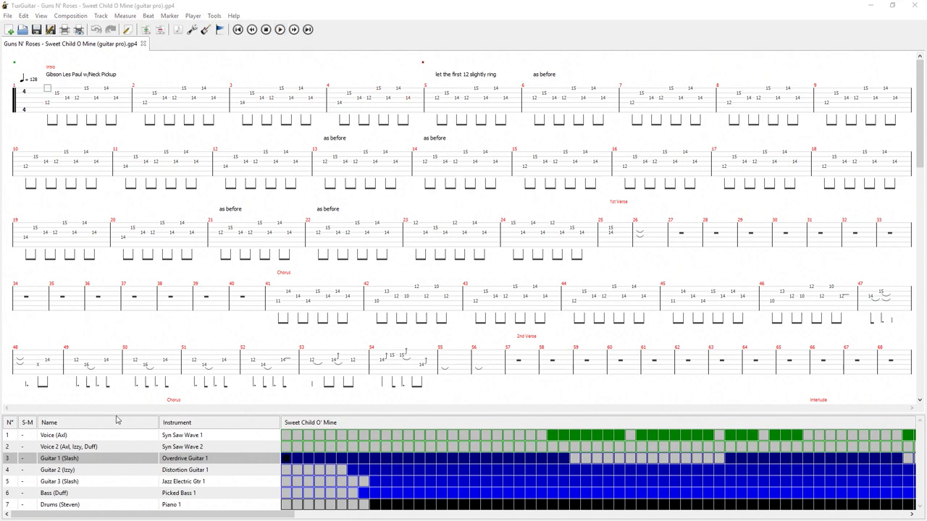
# Step: In Guitar 1 (Slash) track properties, tune the top three strings to E5, B4, G4
pyautogui.rightClick(88, 460)
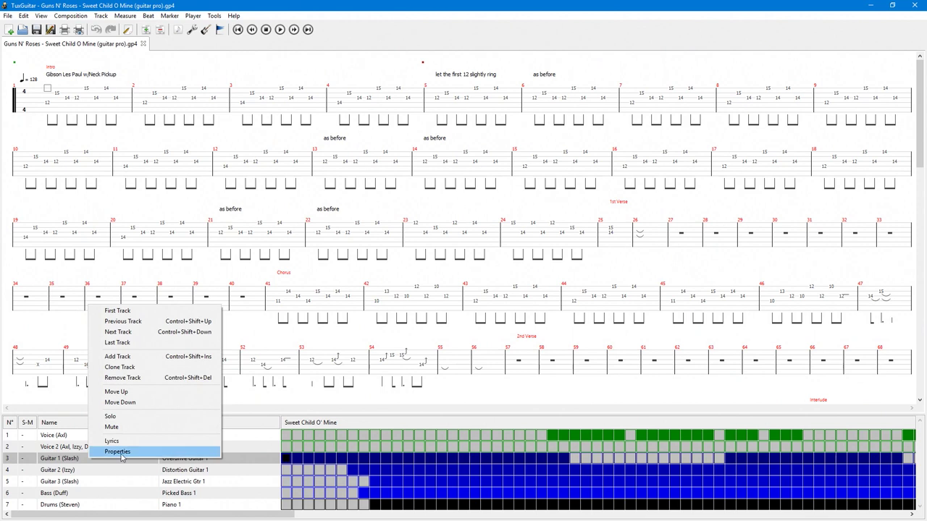
pyautogui.click(121, 451)
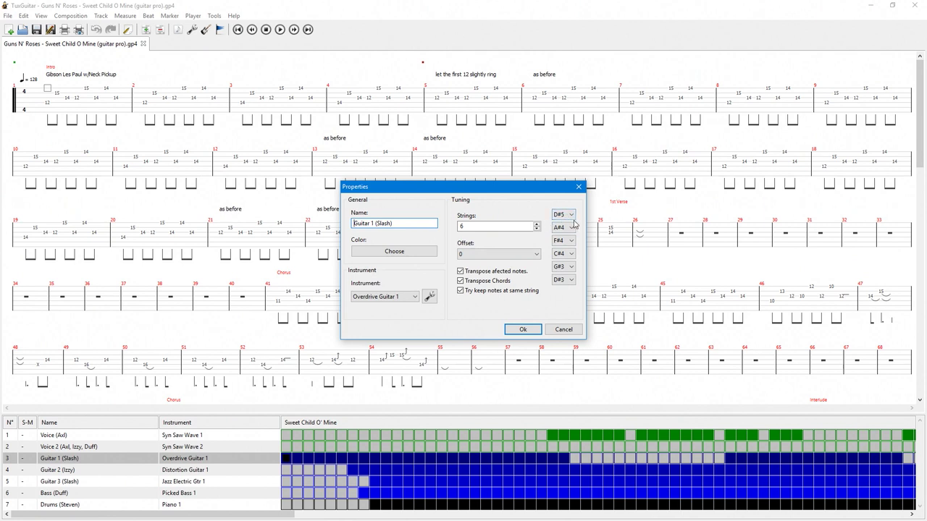
pyautogui.click(562, 215)
pyautogui.click(561, 231)
pyautogui.click(561, 229)
pyautogui.click(561, 246)
pyautogui.click(562, 240)
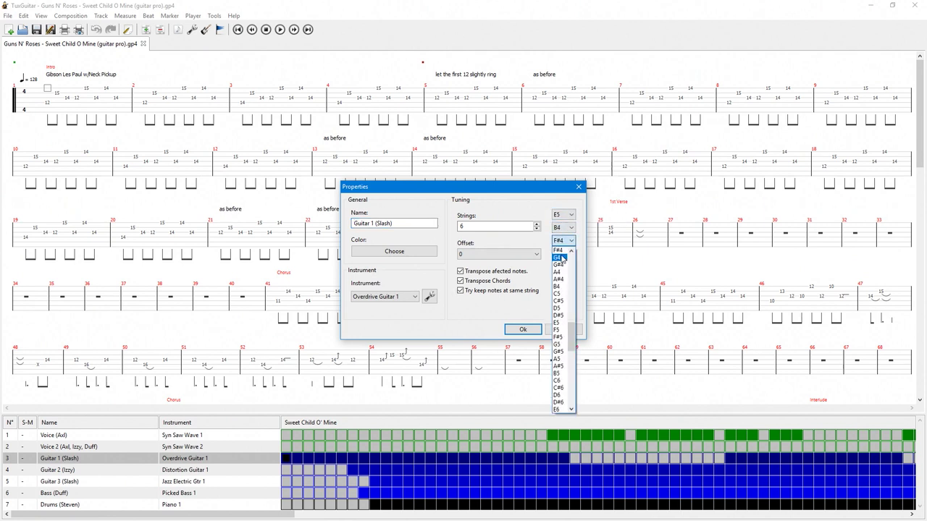
pyautogui.click(561, 261)
# Step: Tune the lower three strings to D4, A3, E3 and apply the new tuning
pyautogui.click(562, 253)
pyautogui.click(564, 270)
pyautogui.click(563, 268)
pyautogui.click(561, 283)
pyautogui.click(564, 280)
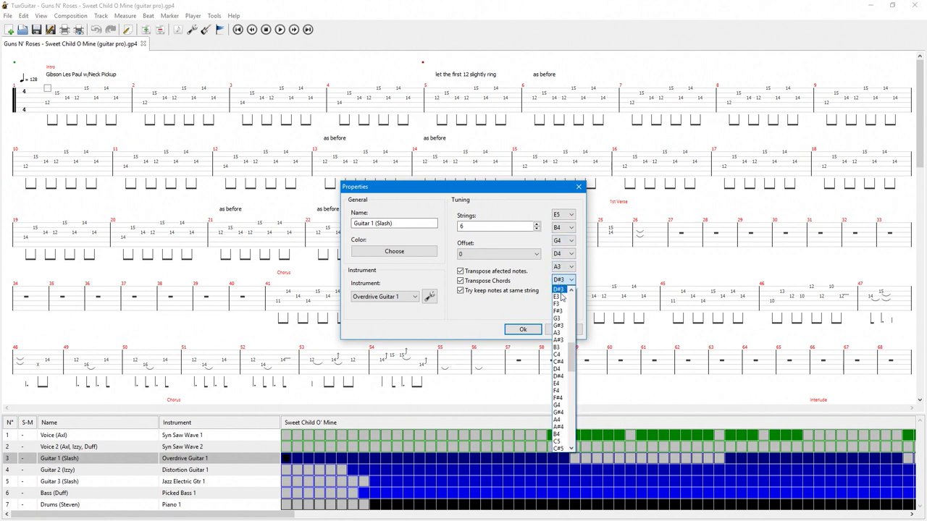
pyautogui.click(561, 294)
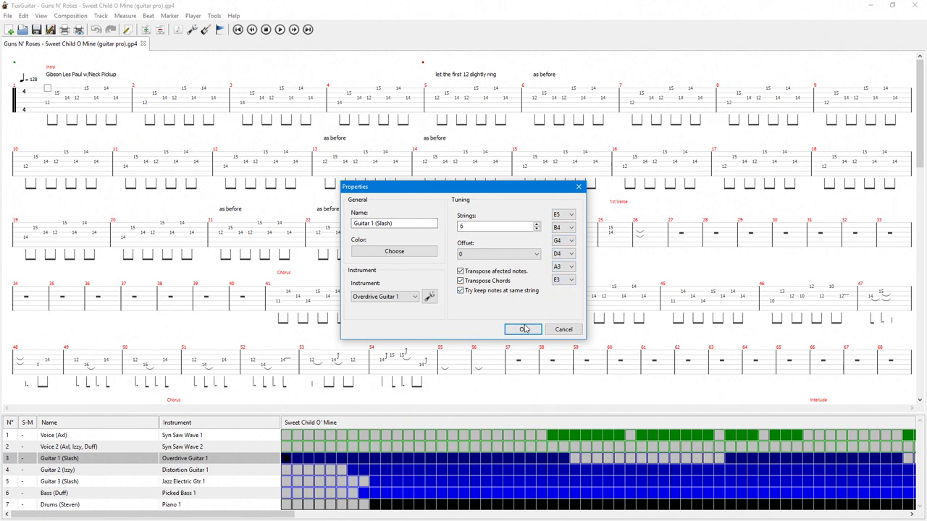
pyautogui.click(523, 329)
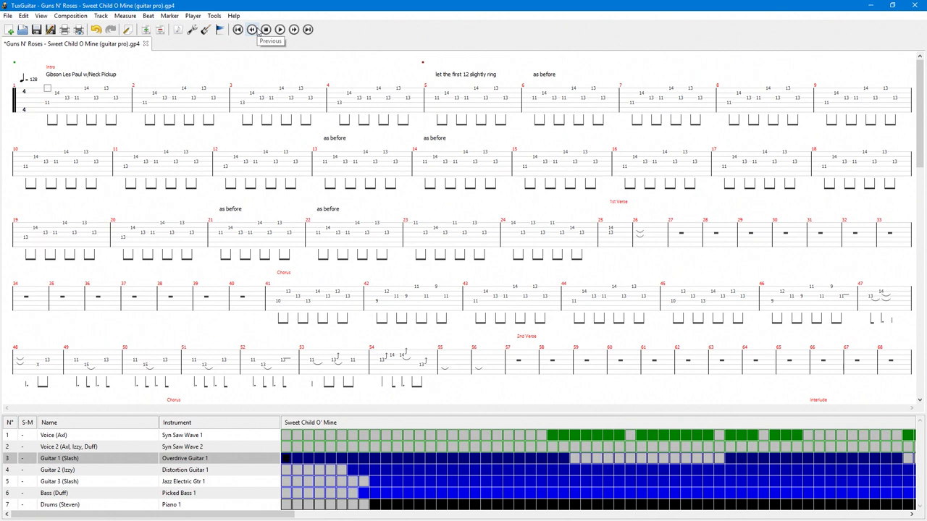
# Step: Transpose all tracks up 1 semitone with Tools > Transpose, then start playback
pyautogui.click(210, 17)
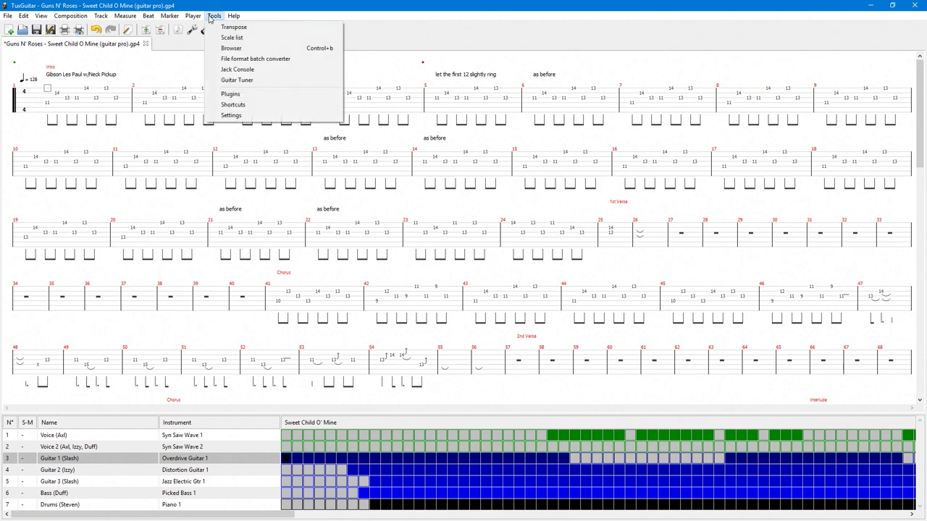
pyautogui.click(218, 27)
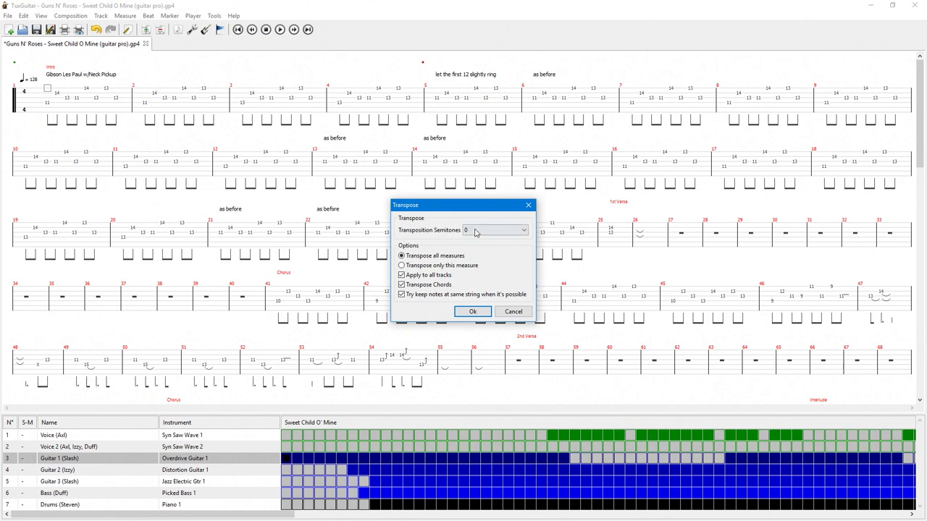
pyautogui.click(475, 232)
pyautogui.click(476, 321)
pyautogui.click(469, 312)
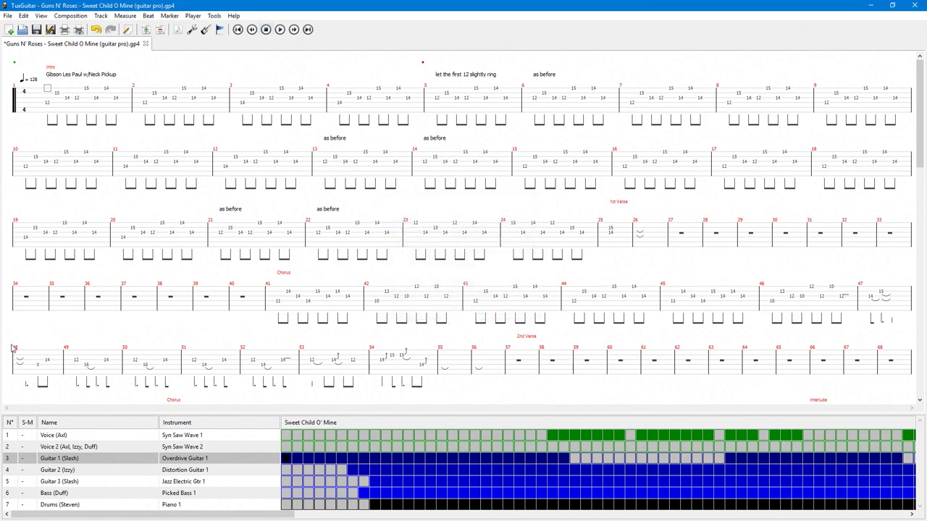
pyautogui.click(280, 29)
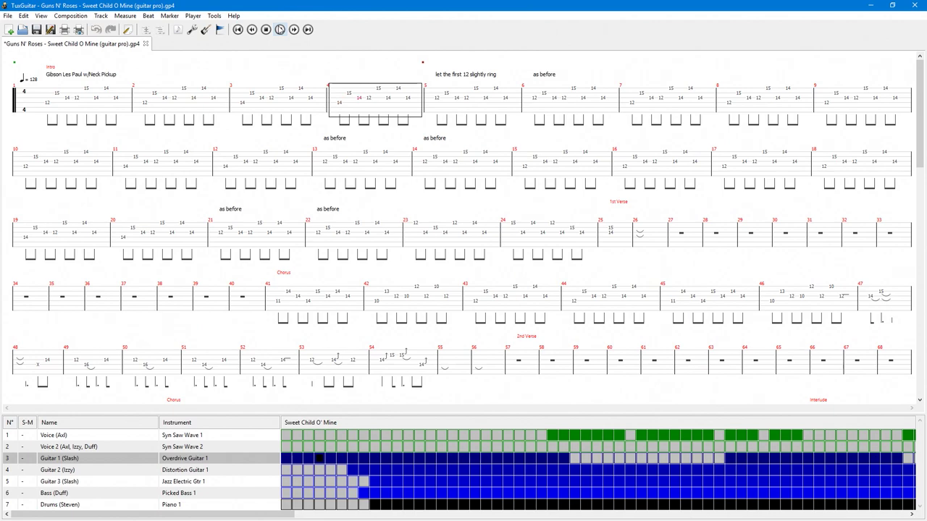
pyautogui.click(279, 29)
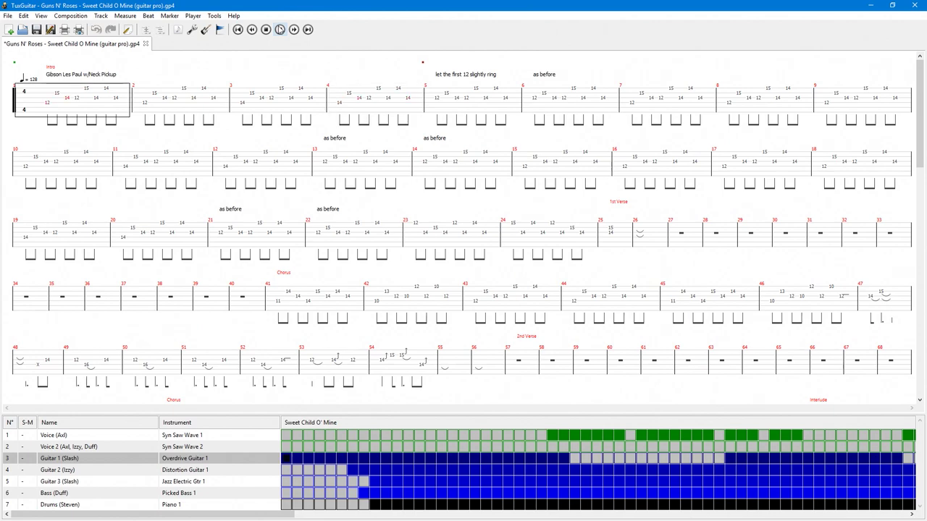